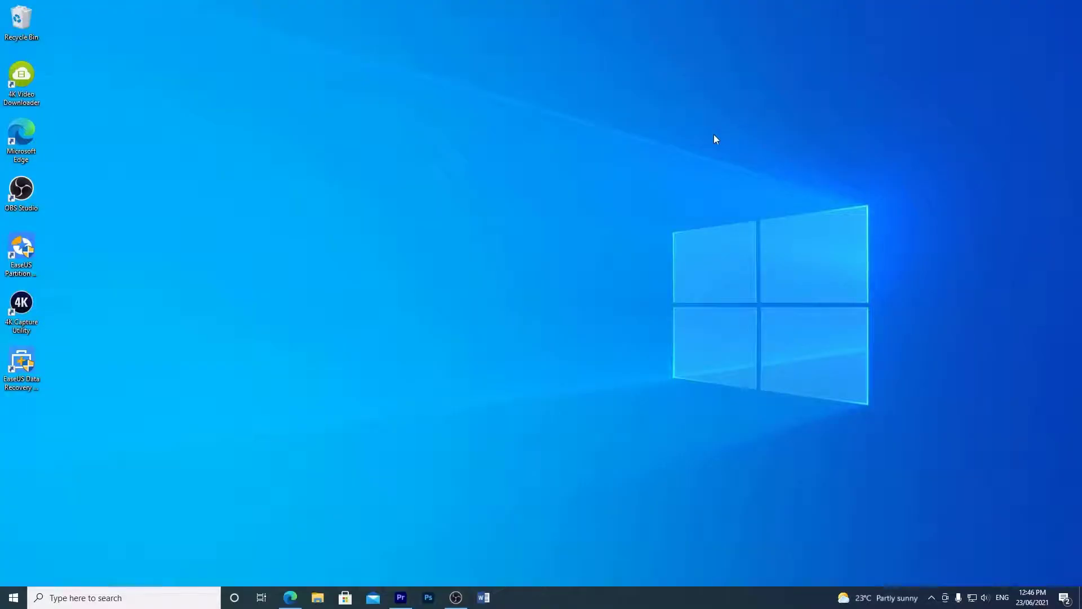
Launch Microsoft Word from the taskbar, then open the Recycle Bin on the desktop.
click(483, 598)
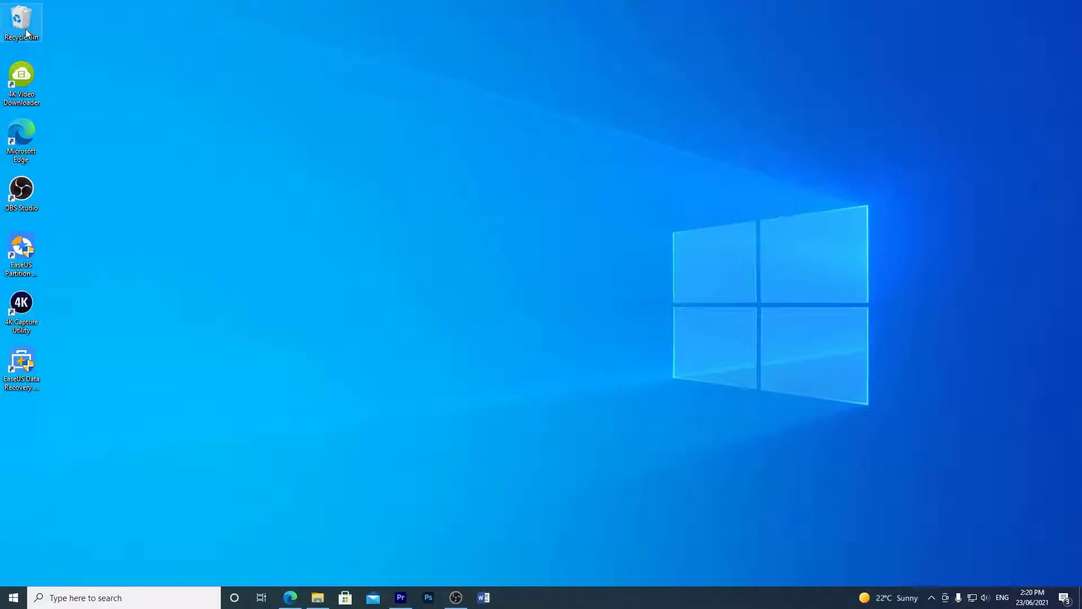
double_click(21, 22)
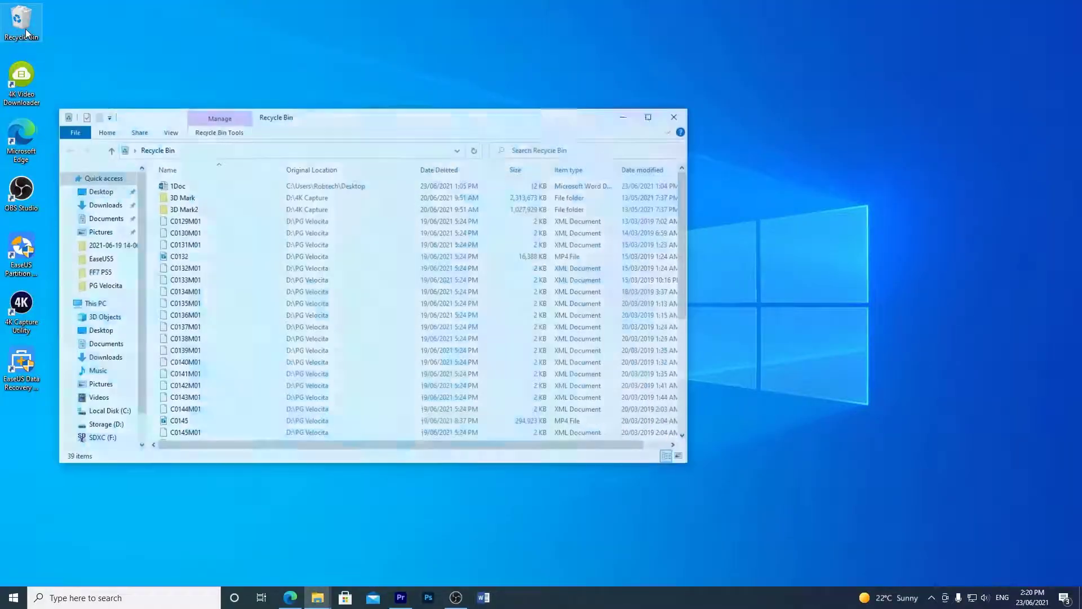
Cut the deleted 1Doc from the Recycle Bin and paste it onto the desktop.
right_click(174, 186)
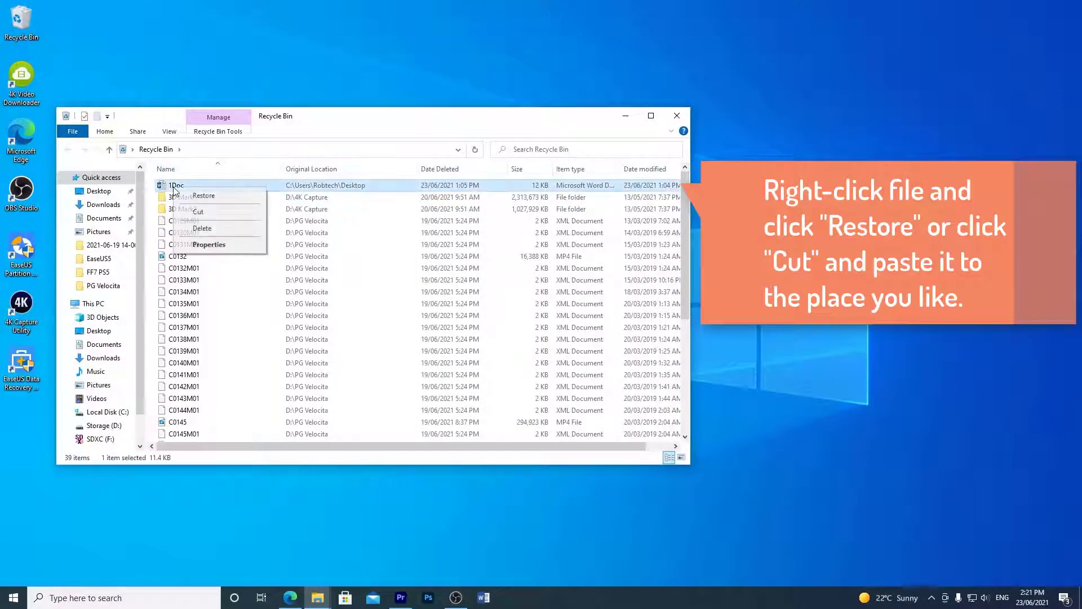
click(198, 213)
right_click(99, 506)
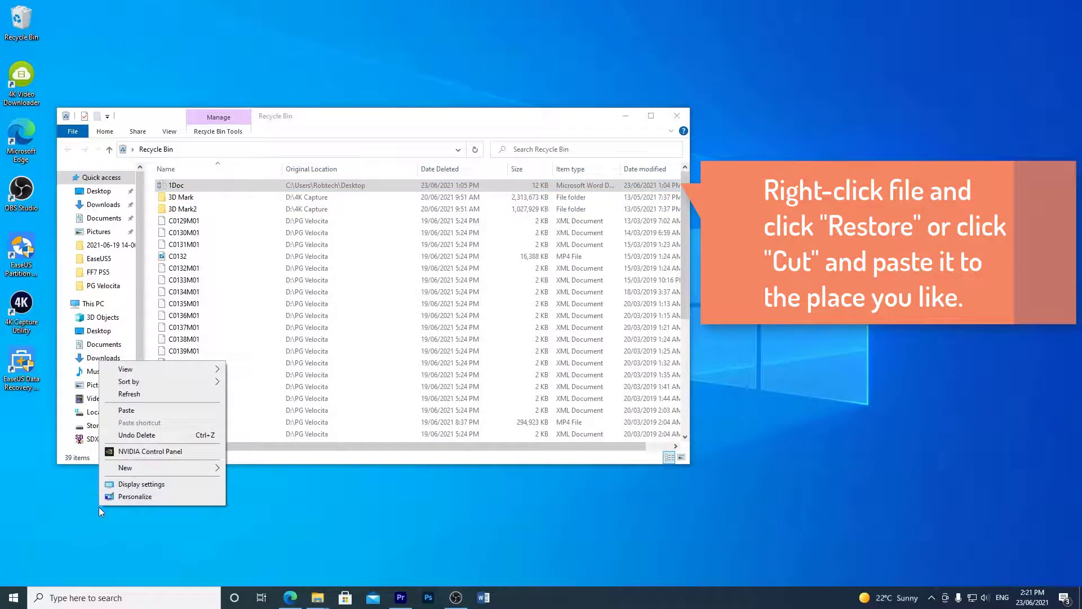
click(133, 410)
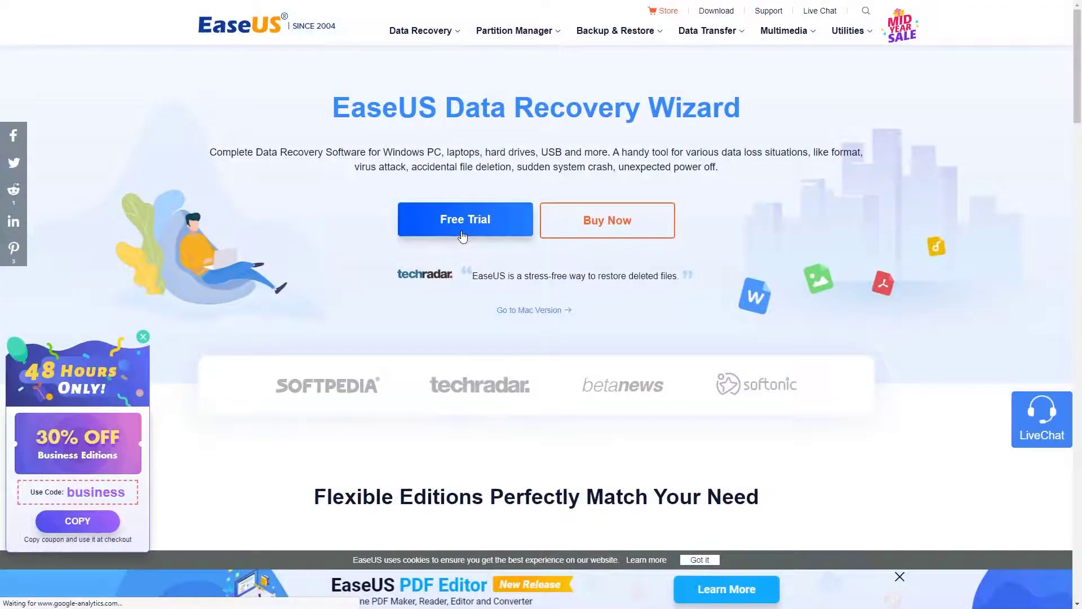
Download the EaseUS Data Recovery Wizard free trial and run the downloaded installer.
click(462, 234)
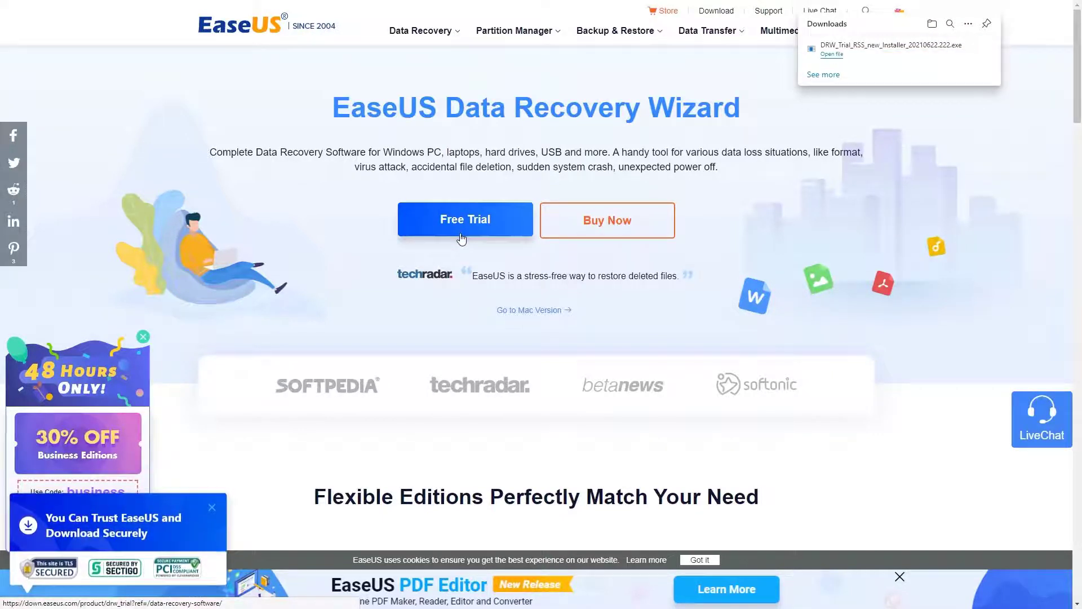
click(830, 55)
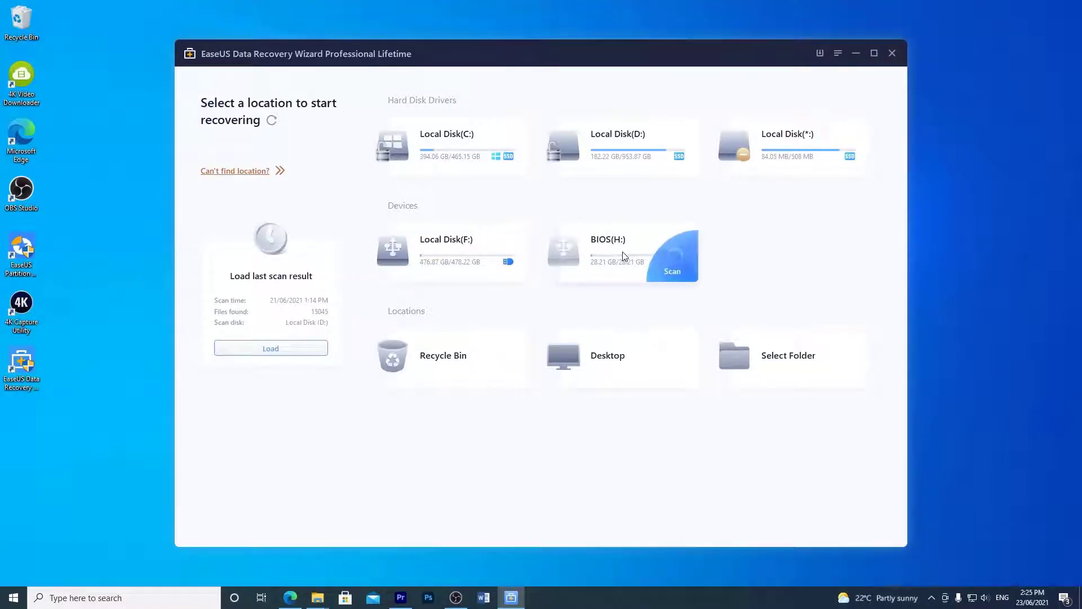
Scan BIOS (H:), filter the results to Word files, and preview 1Doc.docx in Deleted Files.
click(652, 247)
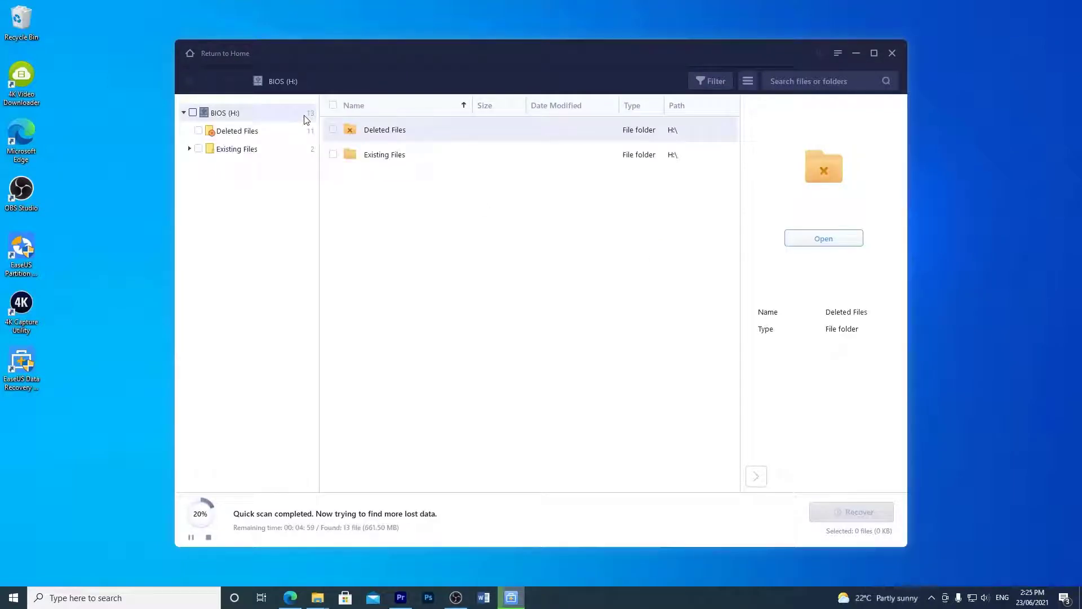
click(711, 82)
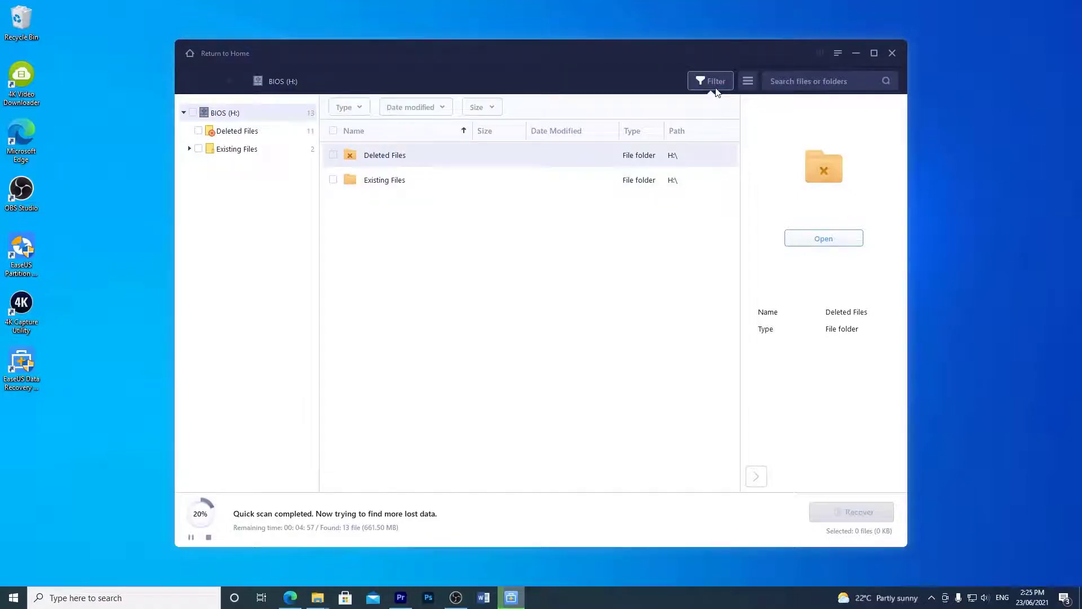
click(360, 112)
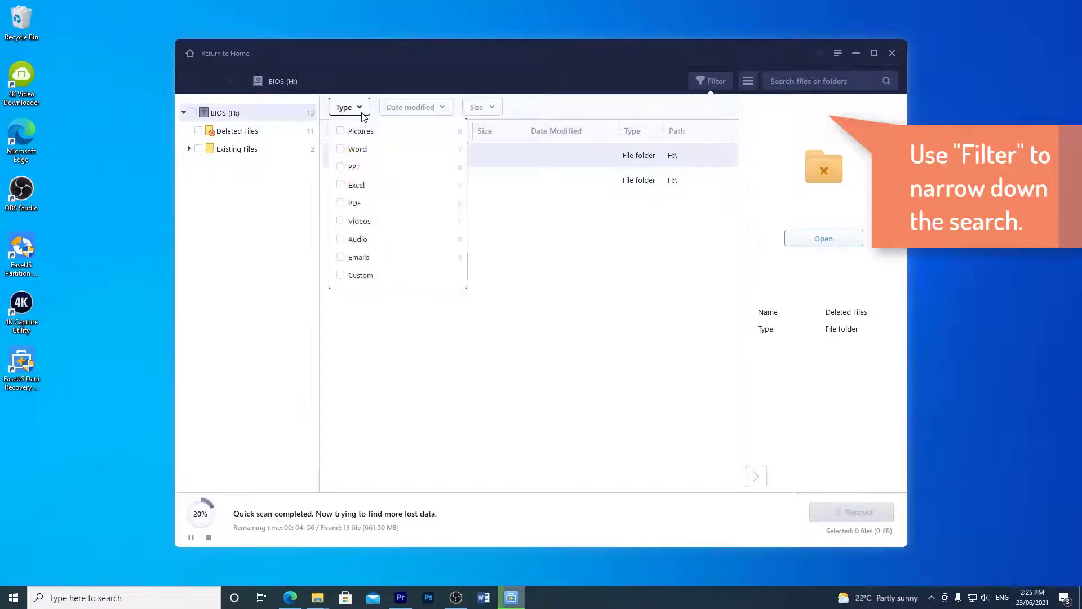
click(351, 151)
click(578, 334)
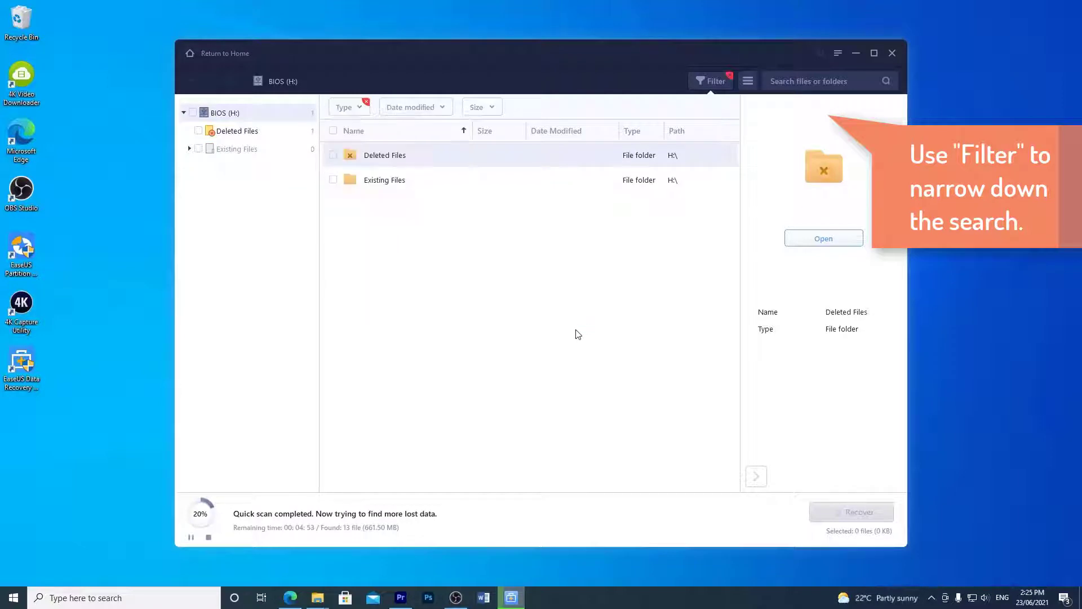
double_click(400, 159)
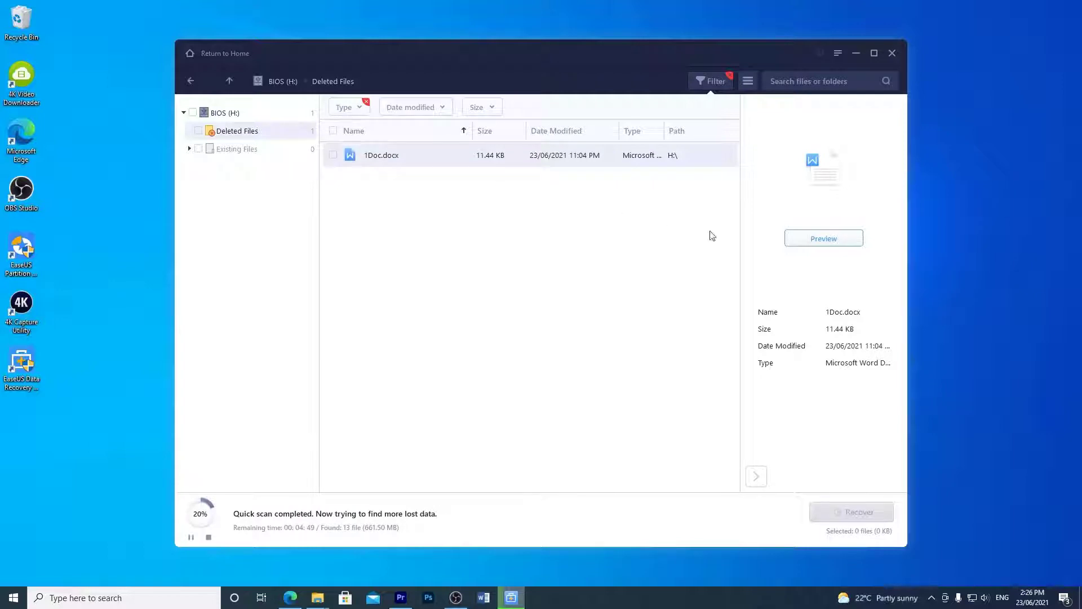
click(823, 238)
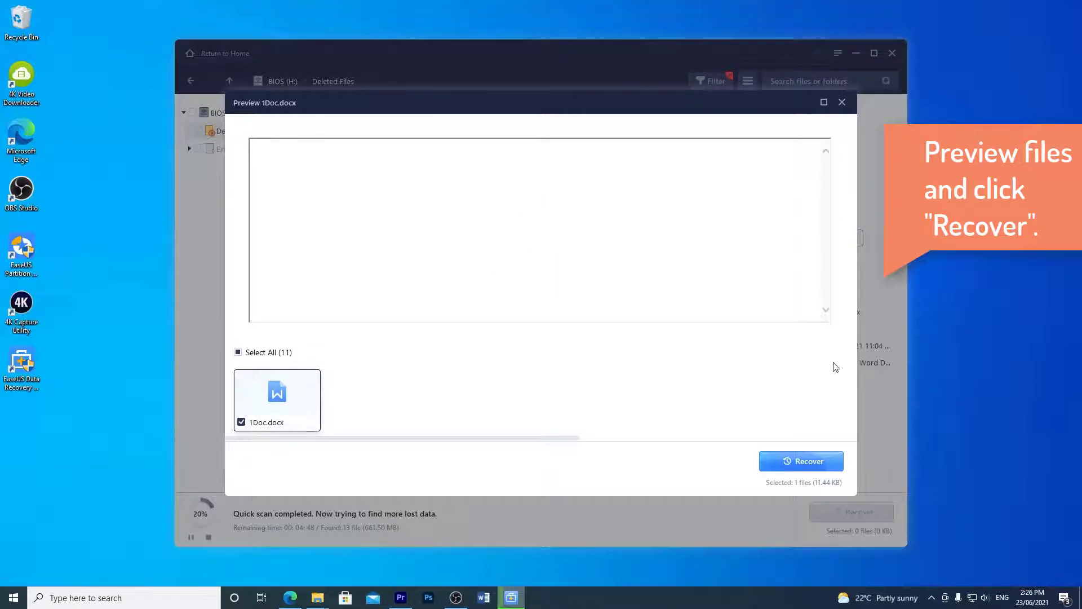
Recover 1Doc.docx, choosing Desktop under Quick access as the save folder.
click(819, 460)
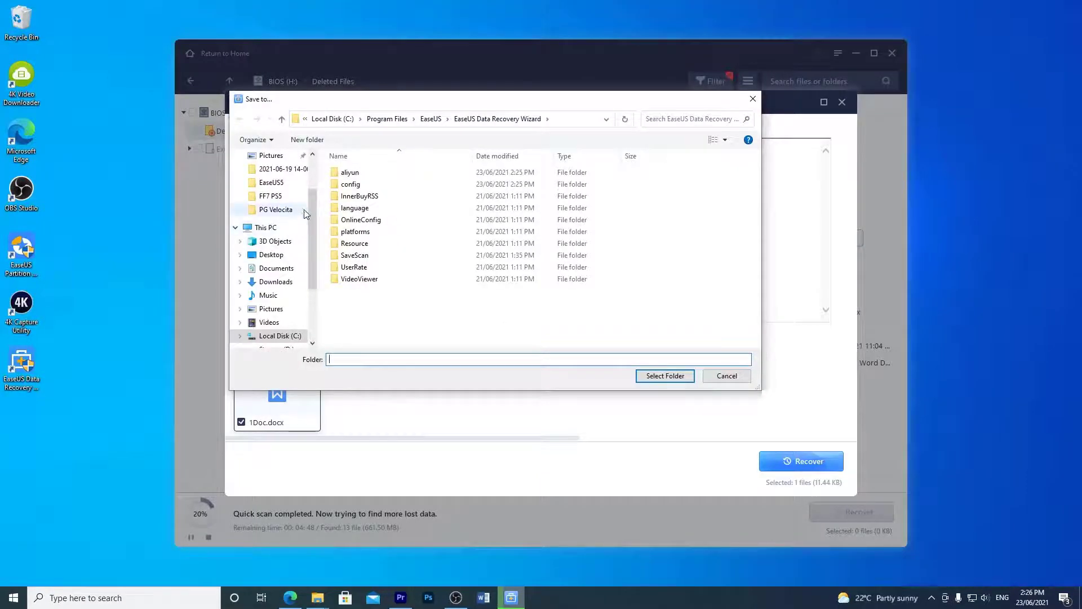
drag(309, 205, 308, 172)
click(271, 177)
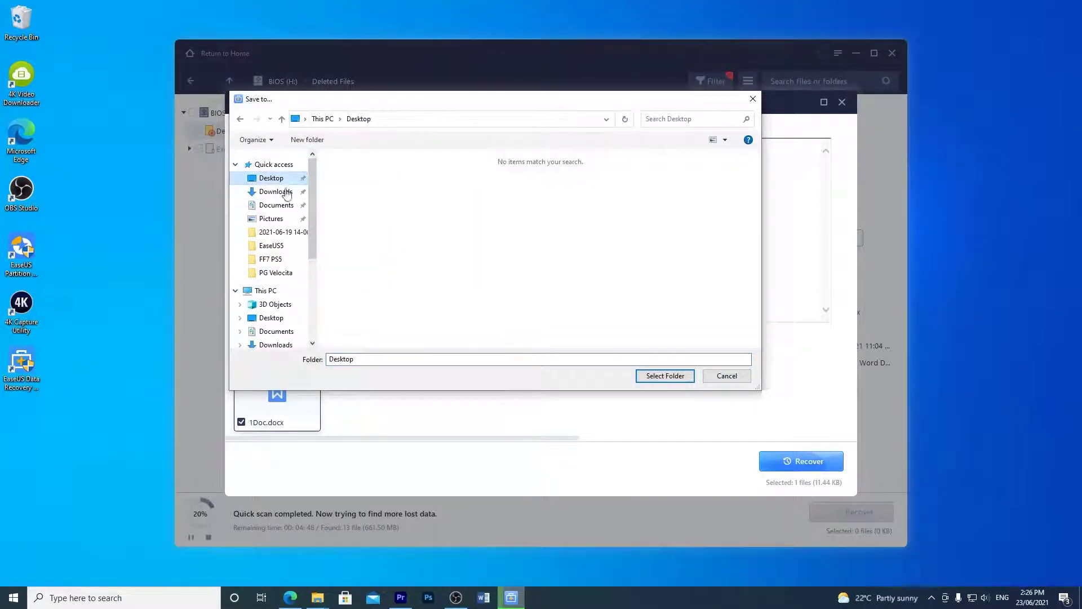
click(664, 376)
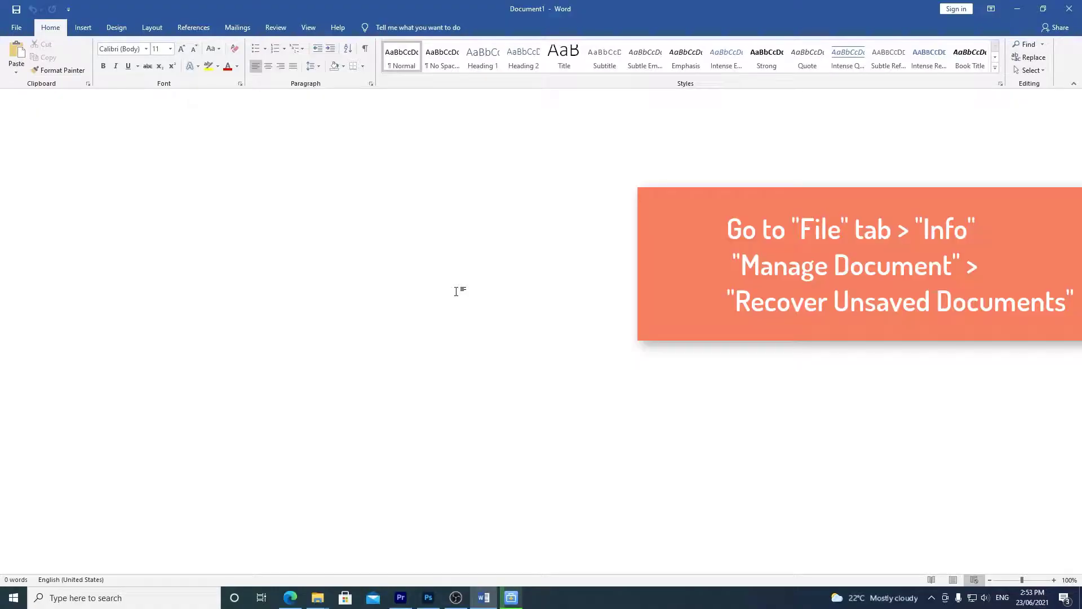
Browse Word's unsaved documents via Info > Manage Document > Recover Unsaved Documents.
click(17, 27)
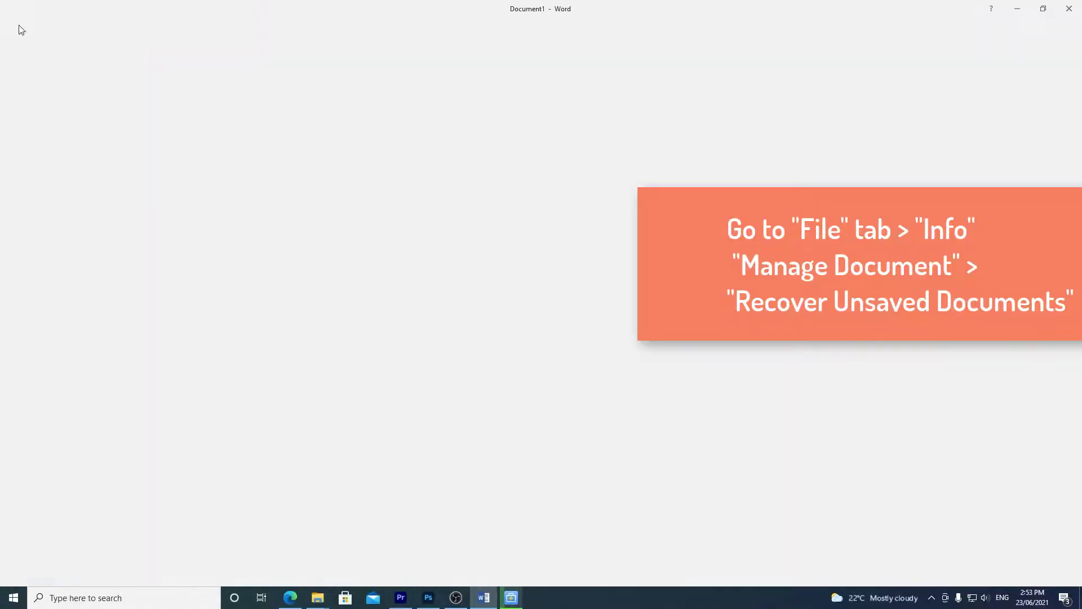
click(15, 51)
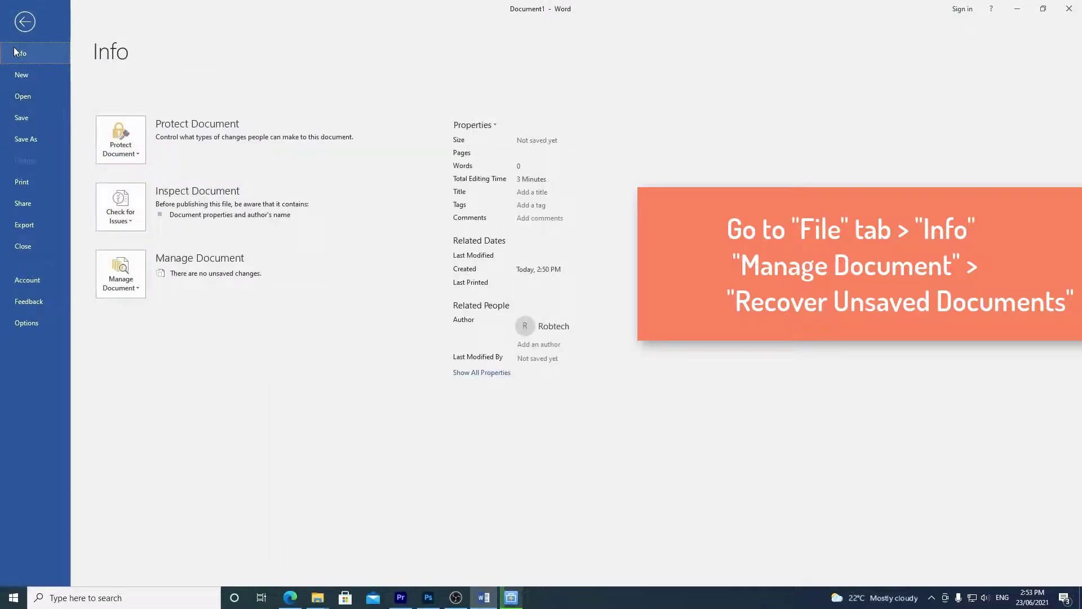
click(125, 285)
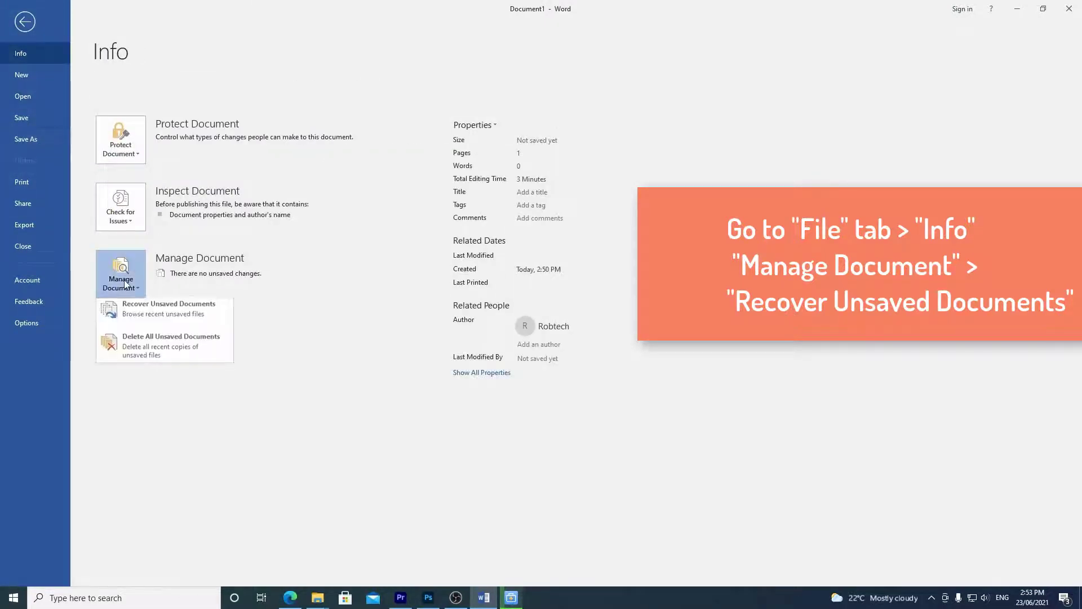
click(147, 307)
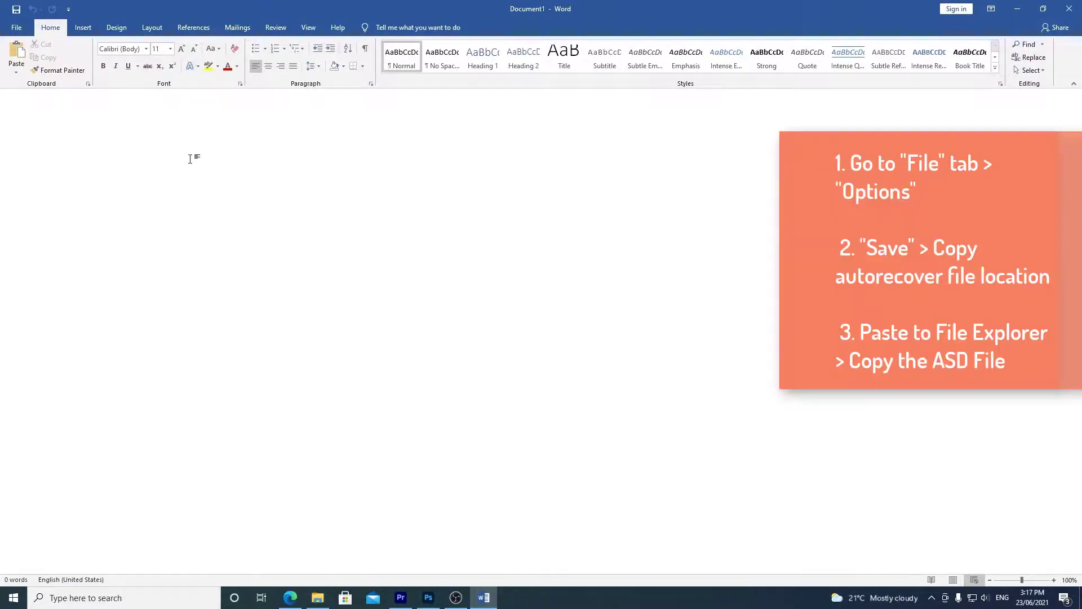
Copy the full AutoRecover file location path from Word Options' Save settings.
click(16, 27)
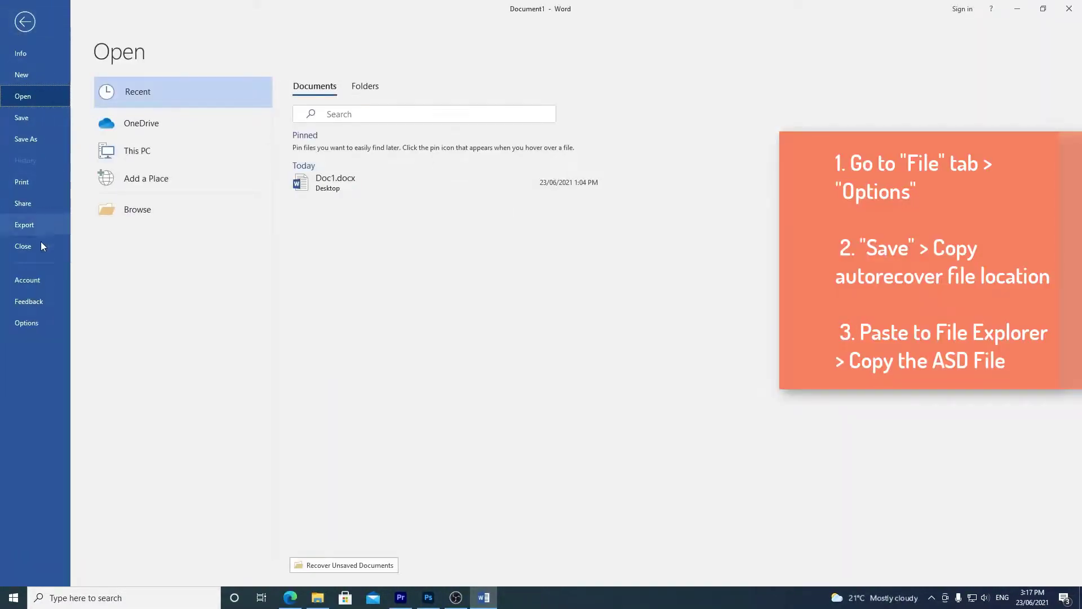
click(31, 327)
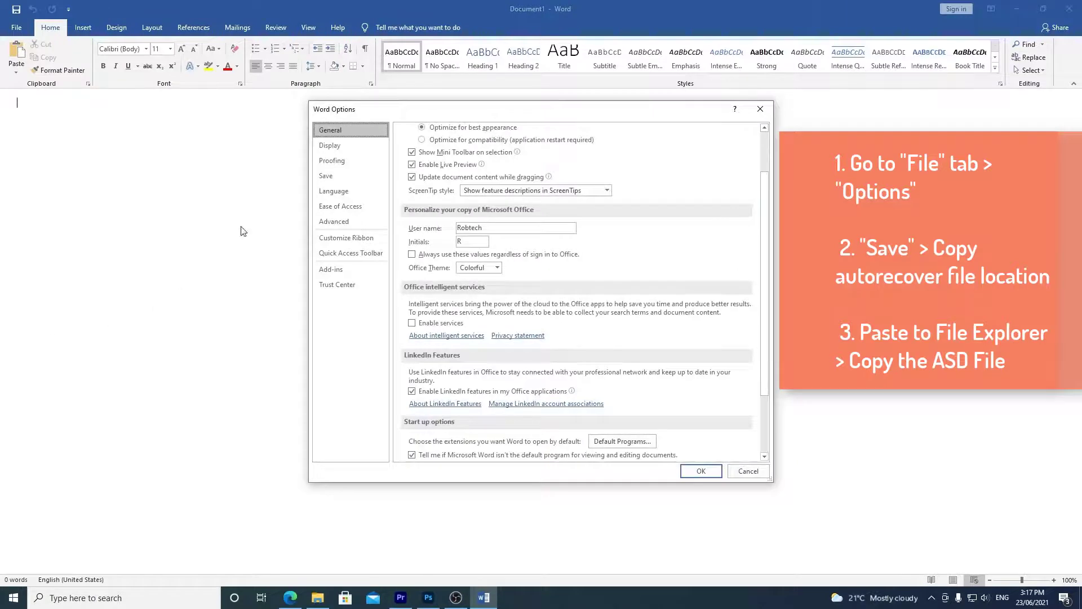
click(339, 180)
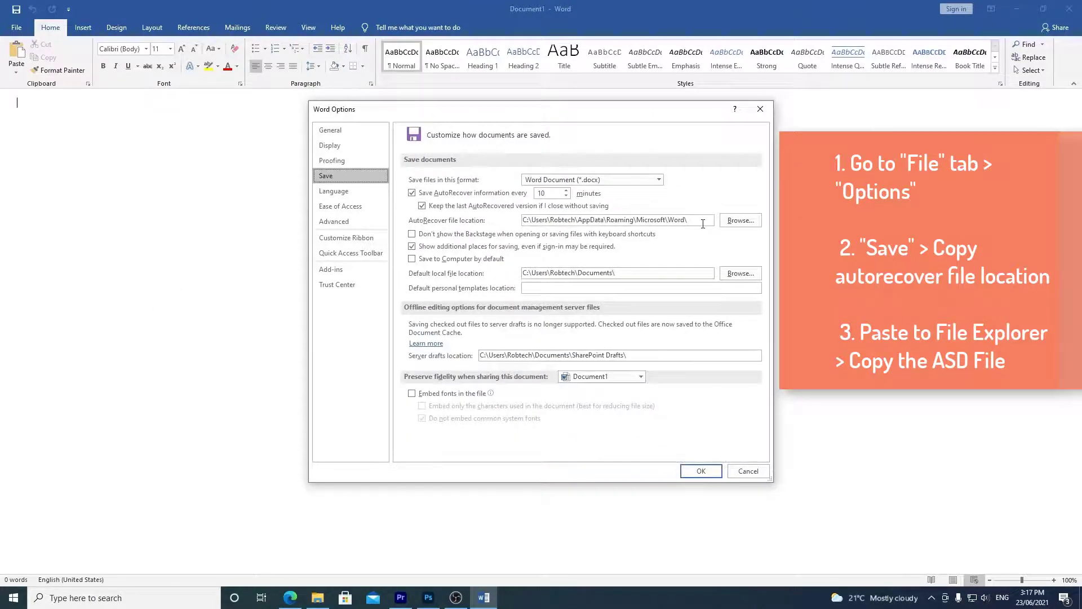
drag(701, 219, 505, 229)
right_click(550, 218)
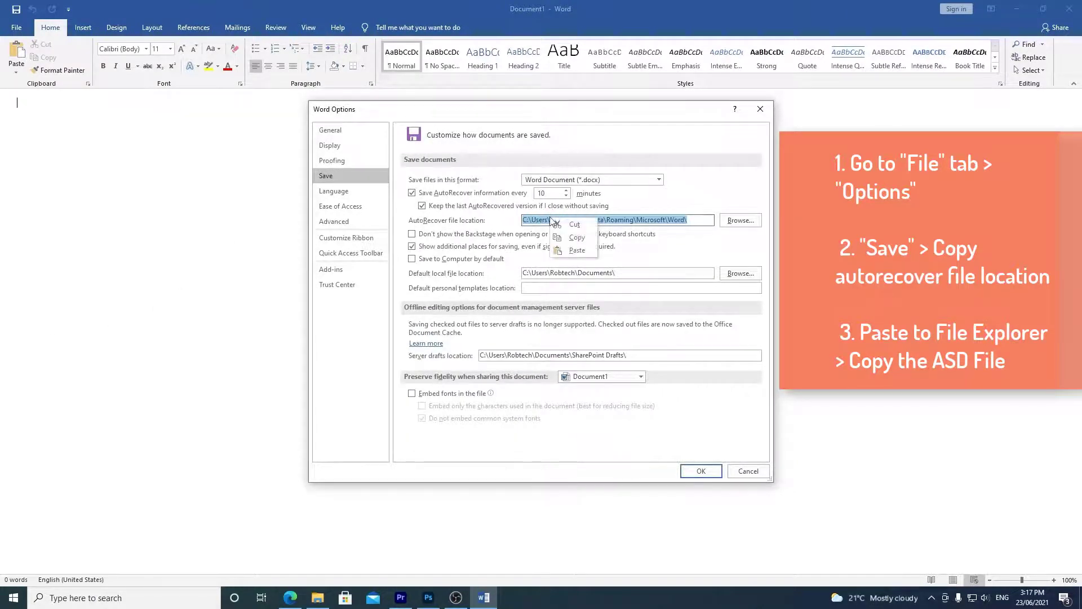
click(559, 237)
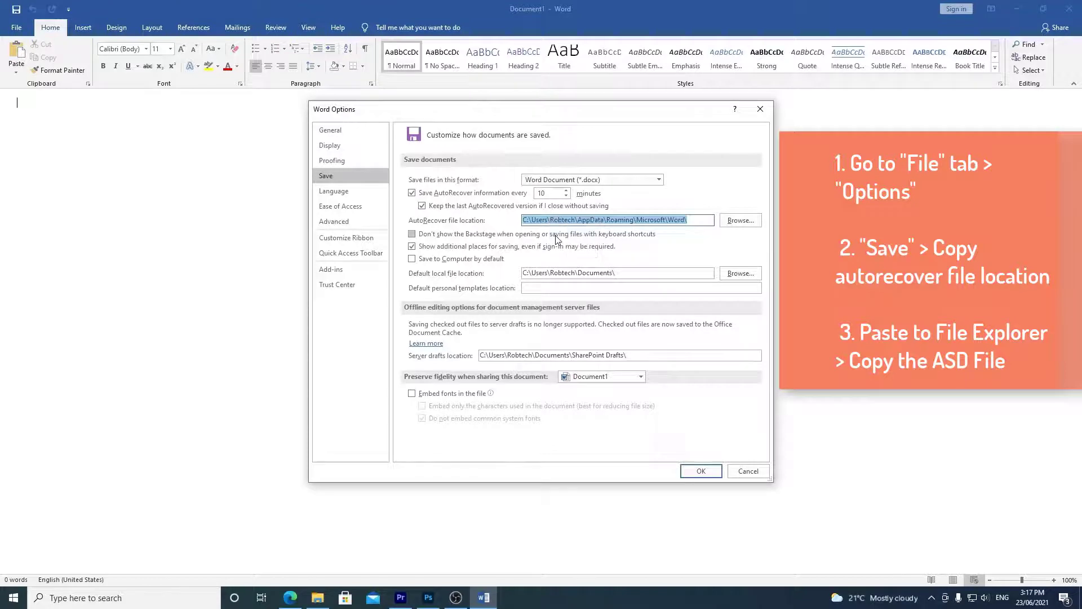
click(318, 597)
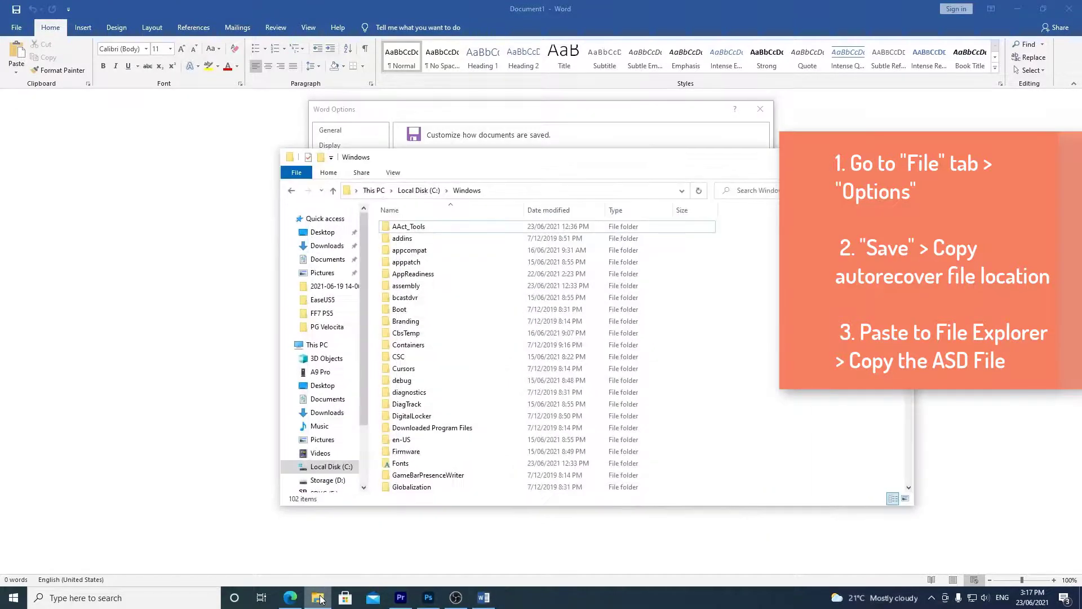
Go to the pasted AutoRecover folder path in File Explorer and copy 1doc.asd.
click(526, 190)
right_click(527, 190)
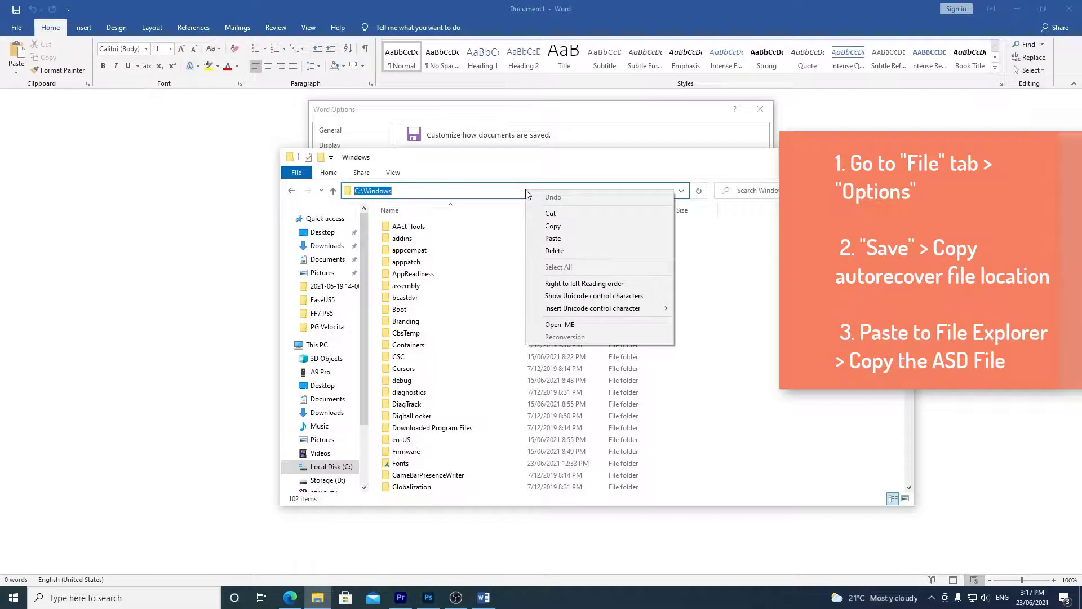
click(551, 236)
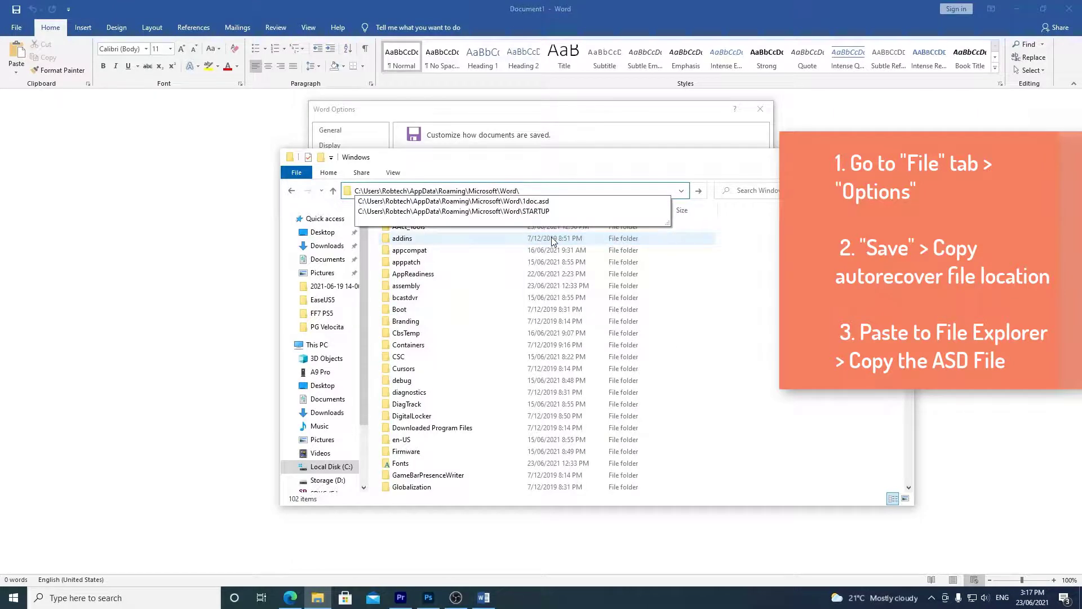
key(Return)
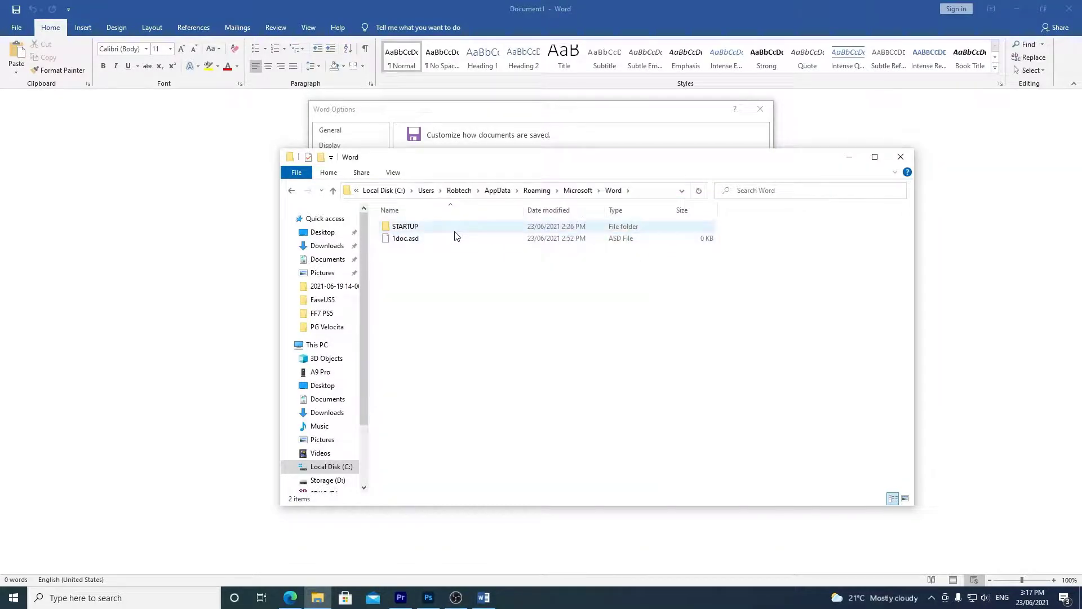
right_click(396, 240)
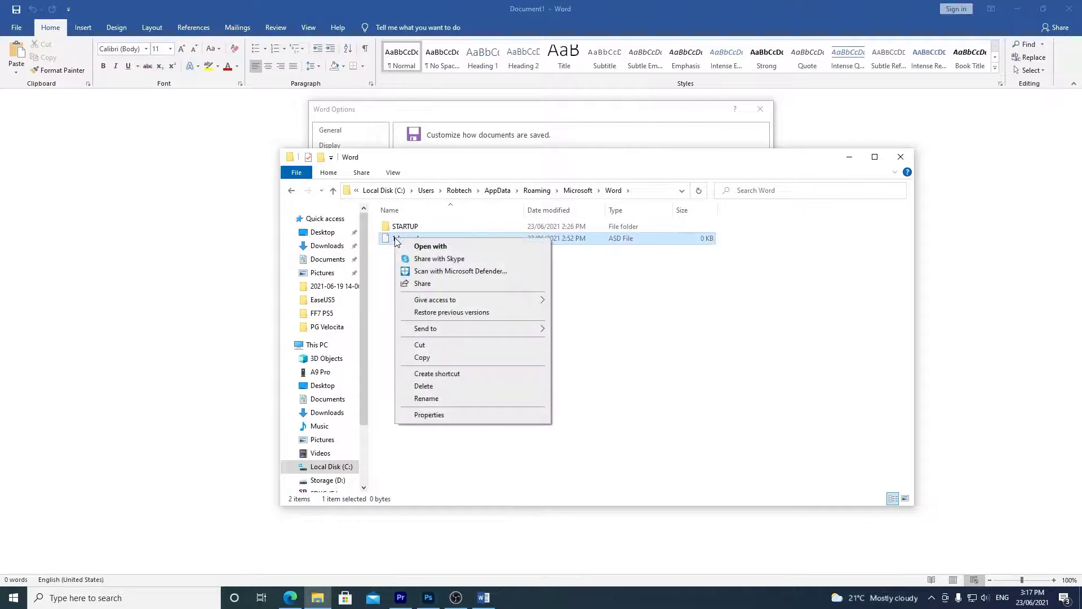
click(424, 359)
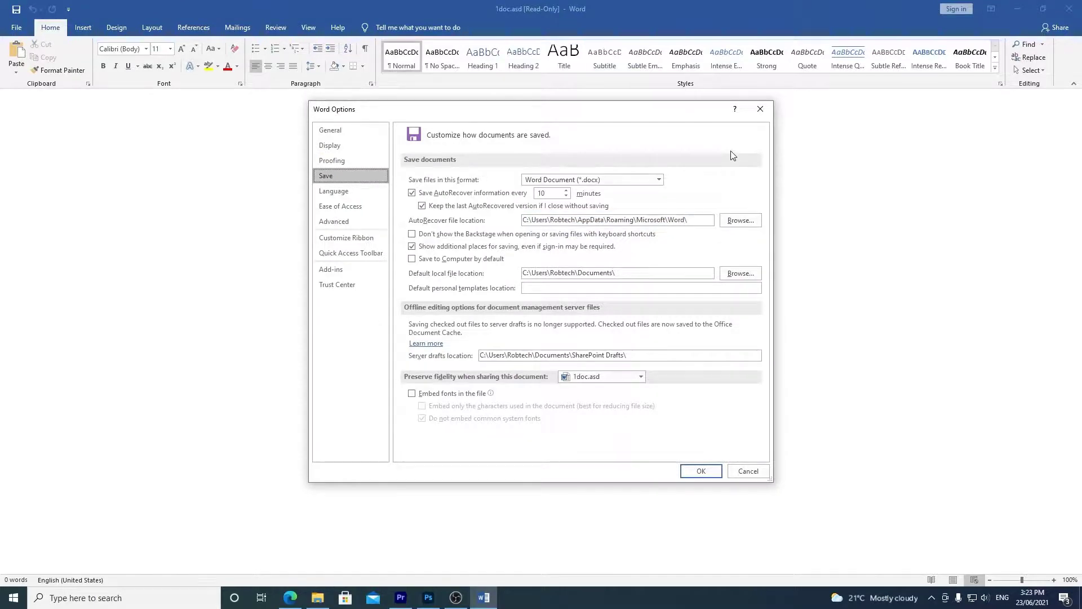
Close Word Options and open the pasted 1doc.asd path from Recover Unsaved Documents using Open and Repair.
click(761, 109)
click(16, 30)
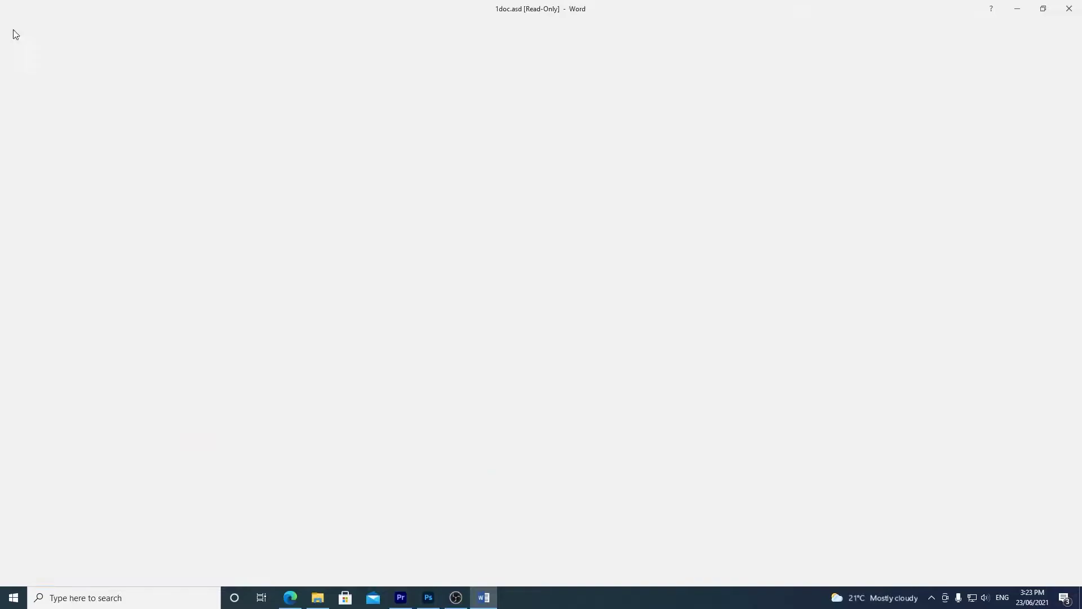
click(21, 97)
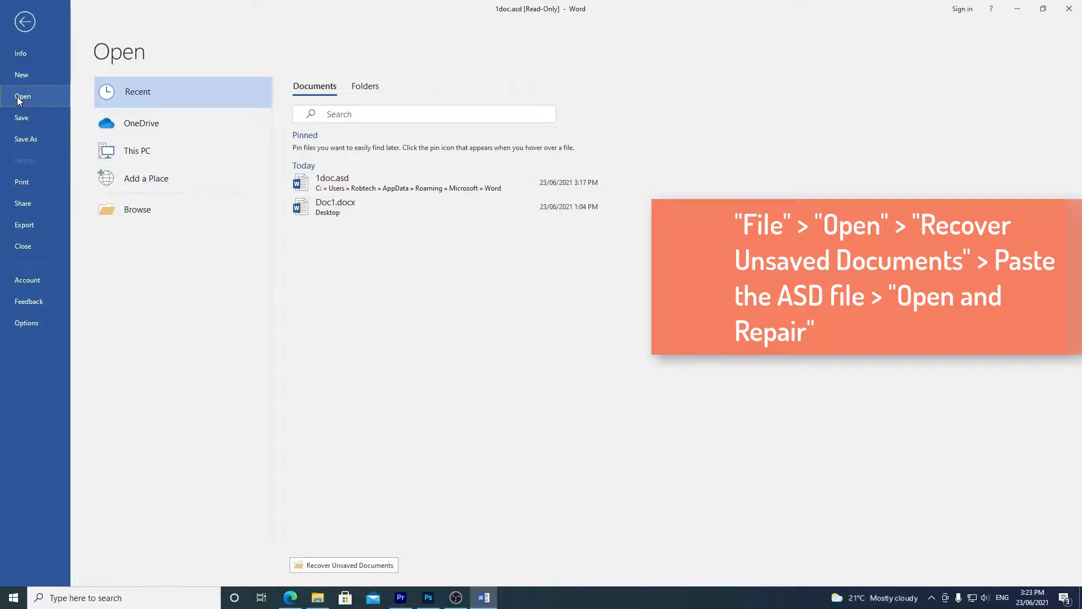
click(322, 562)
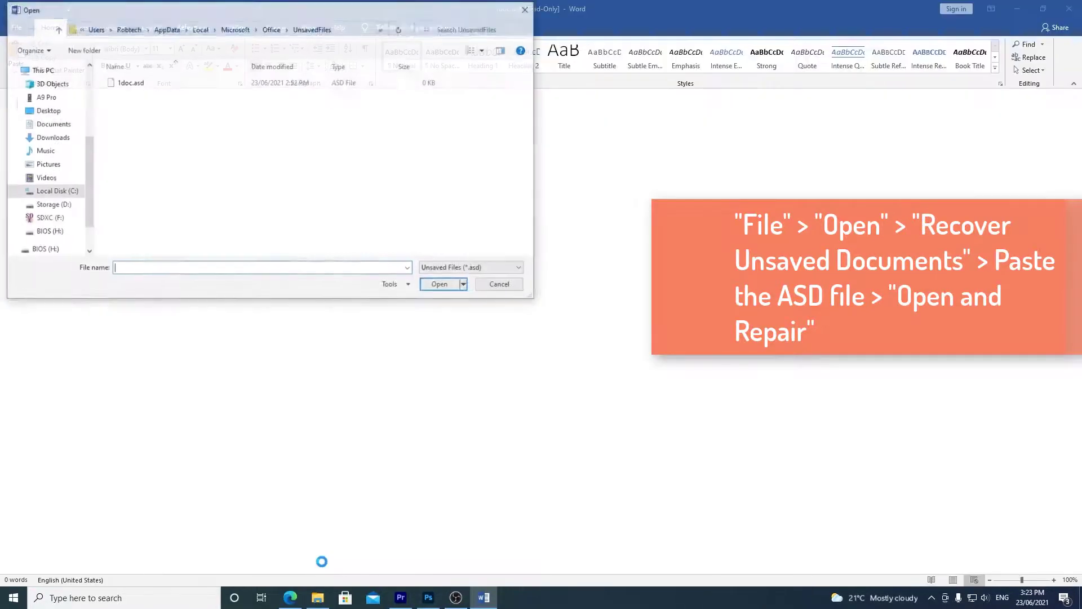
key(ctrl+v)
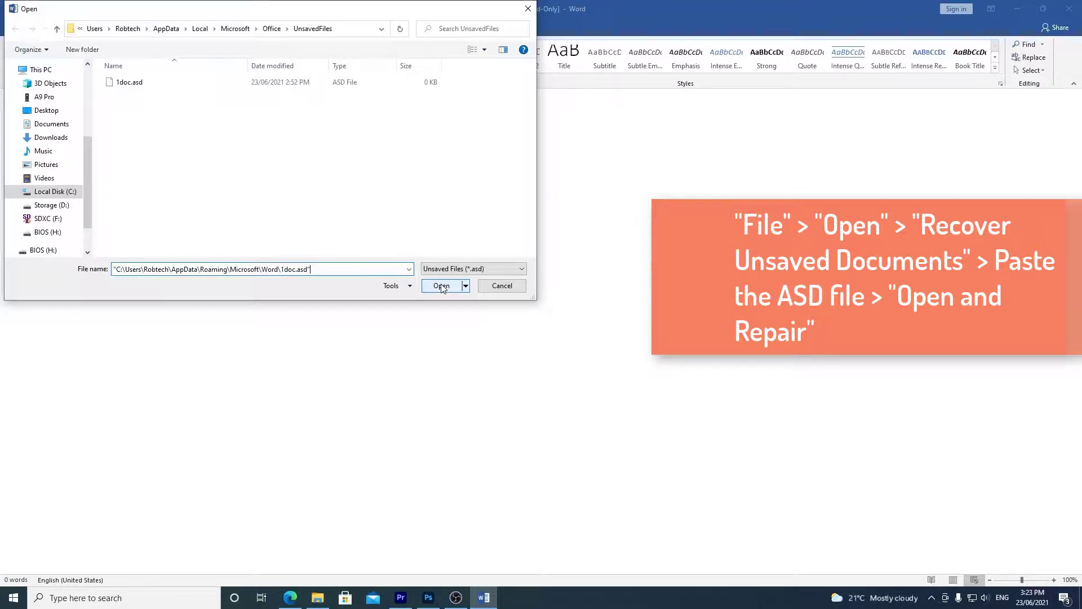
click(466, 286)
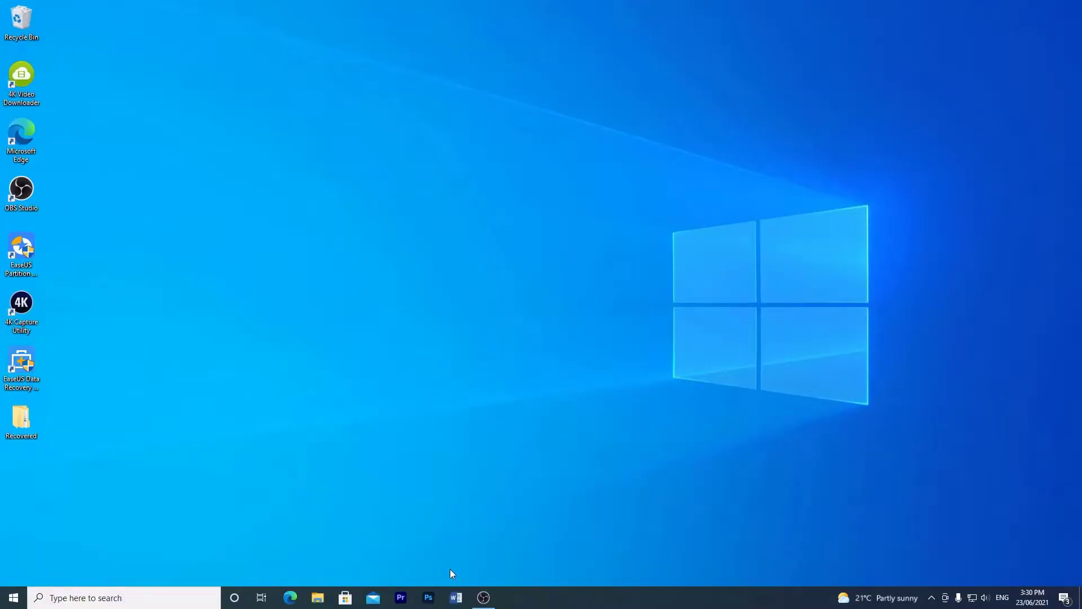
Relaunch Word and show its recovered files from the start screen.
click(456, 597)
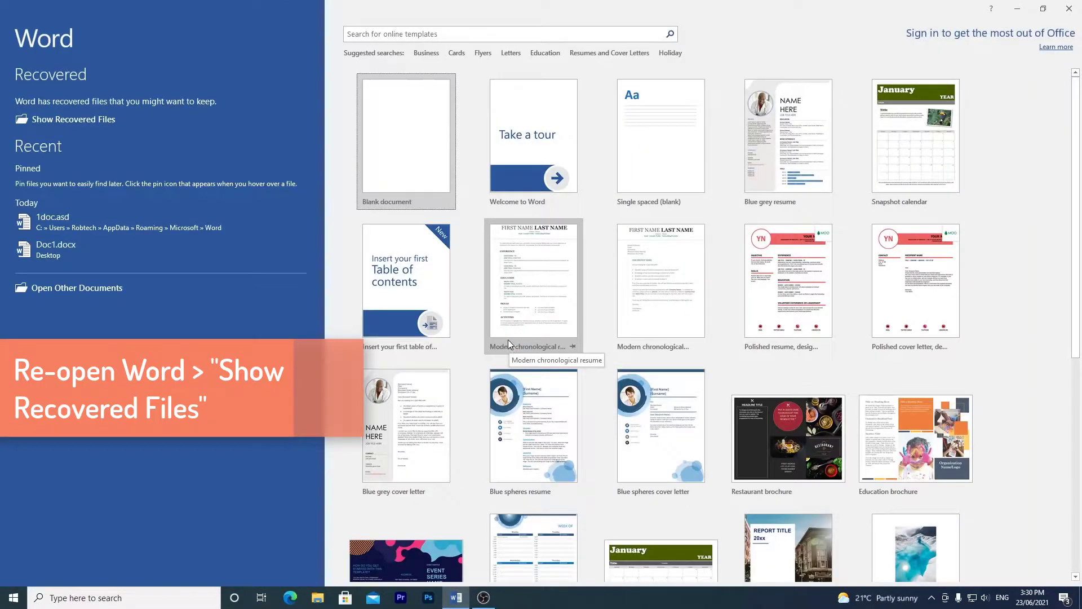
click(109, 121)
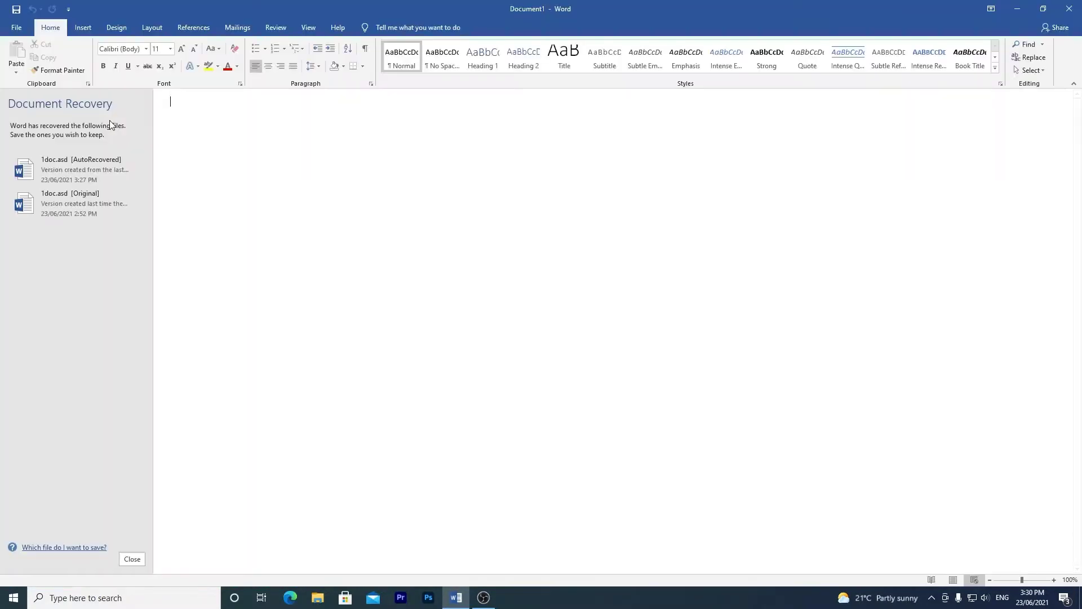